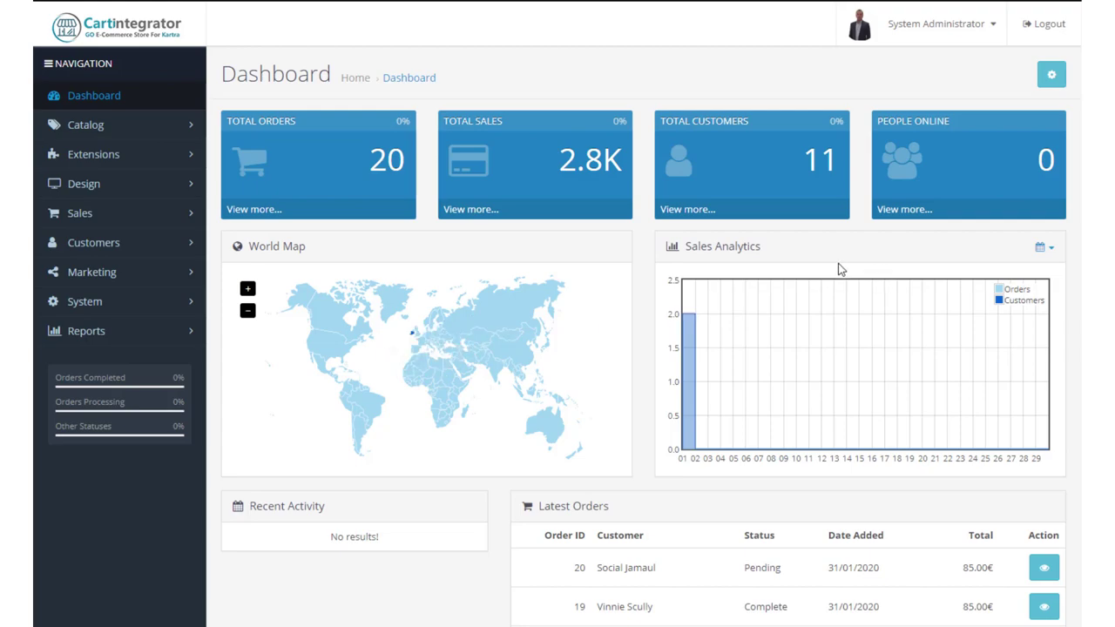
Step: Review the period options for the Sales Analytics chart and look over the Latest Orders list on the dashboard
{"action": "left_click", "coordinate": [1048, 249]}
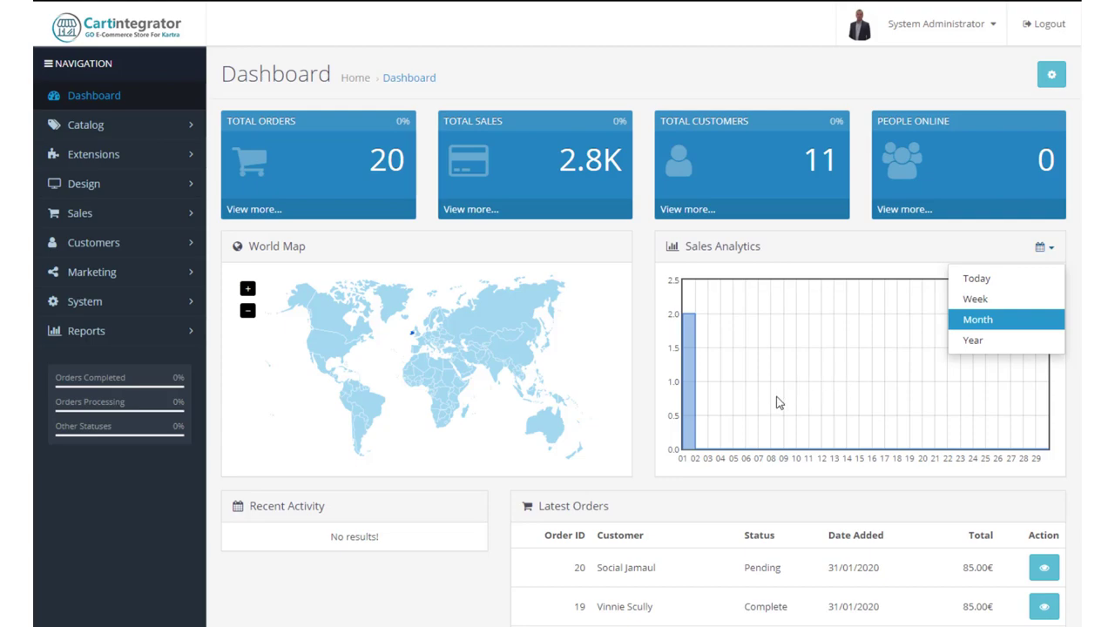
{"action": "scroll", "coordinate": [722, 438], "scroll_direction": "down", "scroll_amount": 2}
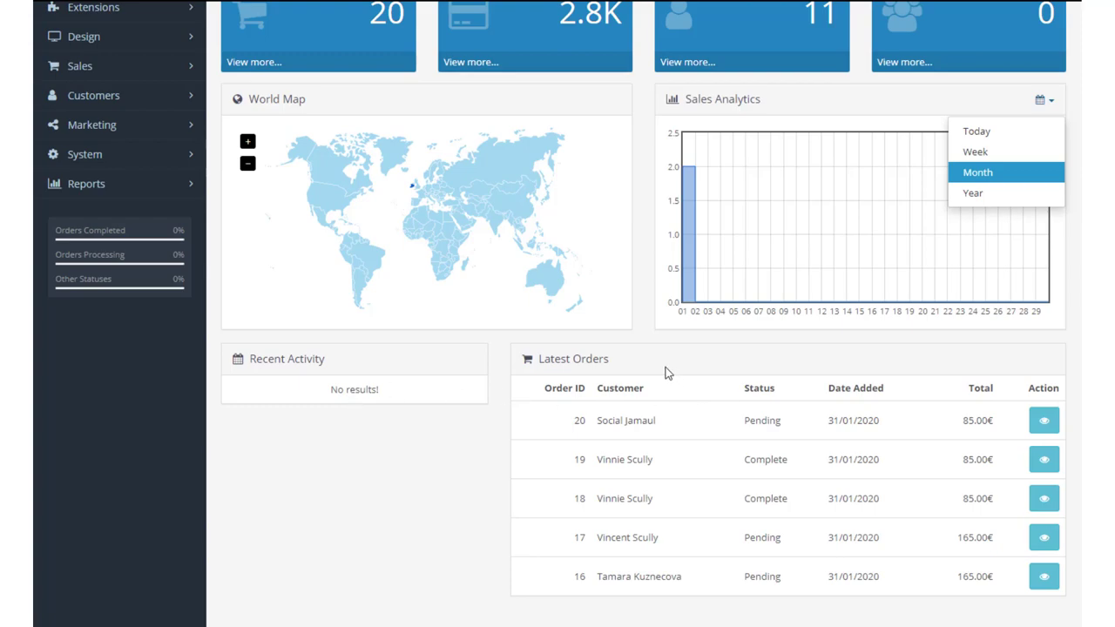
{"action": "scroll", "coordinate": [854, 409], "scroll_direction": "up", "scroll_amount": 3}
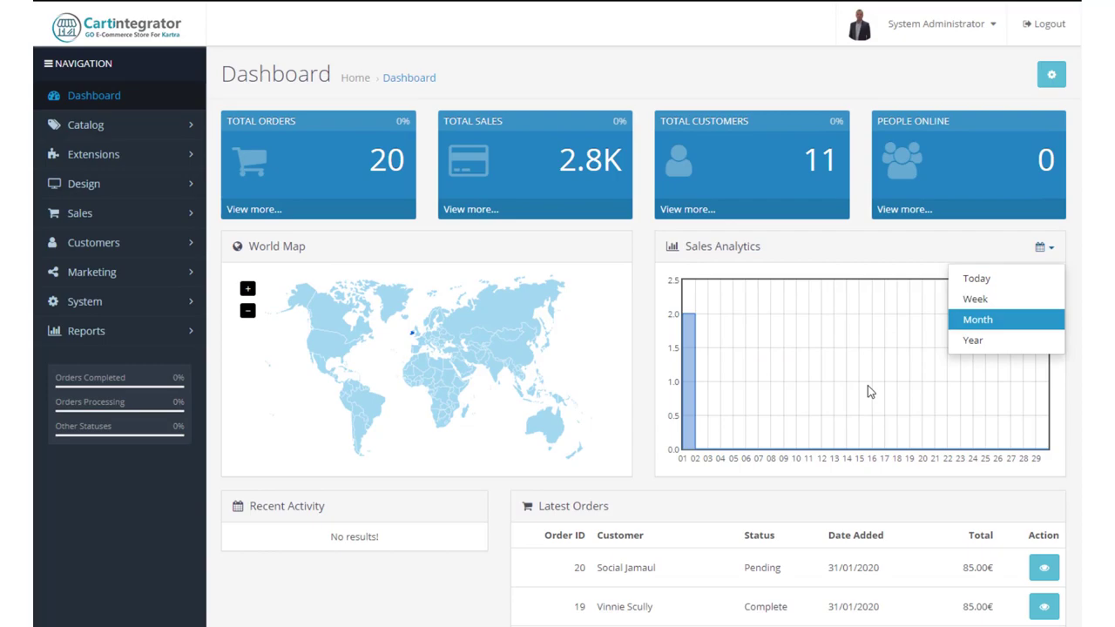
{"action": "left_click", "coordinate": [1044, 247]}
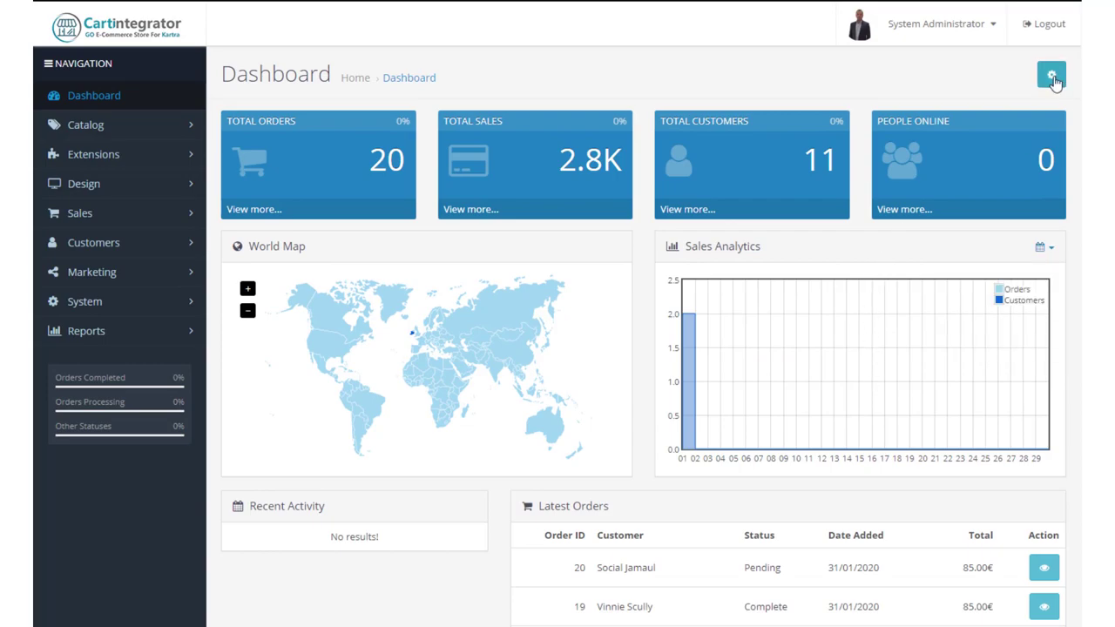
Step: Inspect the Theme and SASS cache options in the developer settings and look over the dashboard again
{"action": "left_click", "coordinate": [1053, 78]}
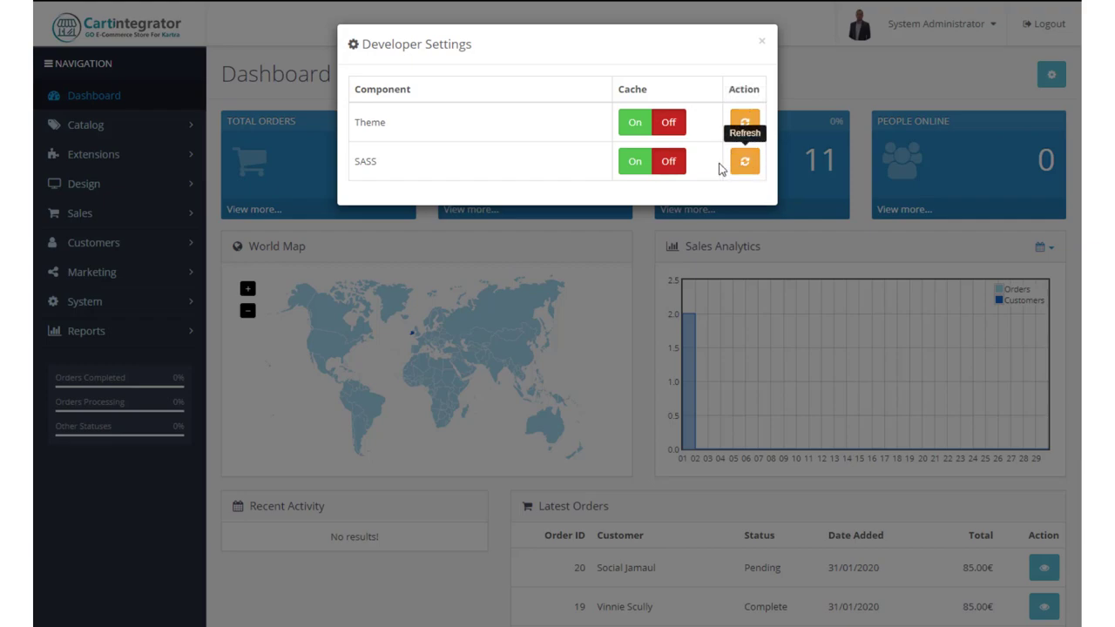
{"action": "left_click", "coordinate": [761, 46]}
{"action": "scroll", "coordinate": [822, 212], "scroll_direction": "down", "scroll_amount": 3}
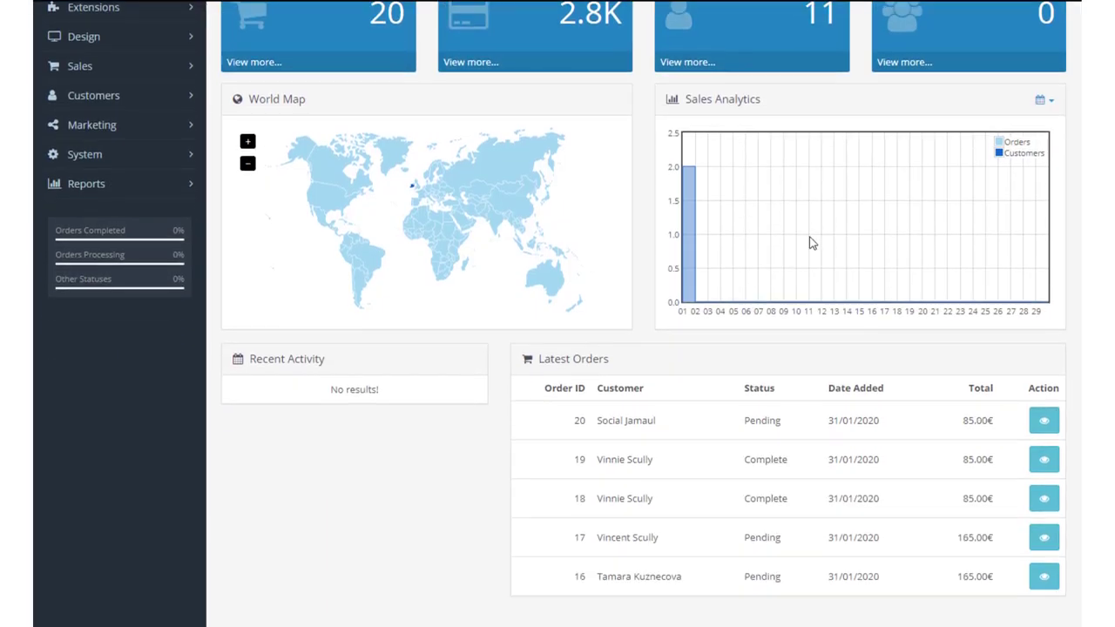
{"action": "scroll", "coordinate": [811, 241], "scroll_direction": "up", "scroll_amount": 3}
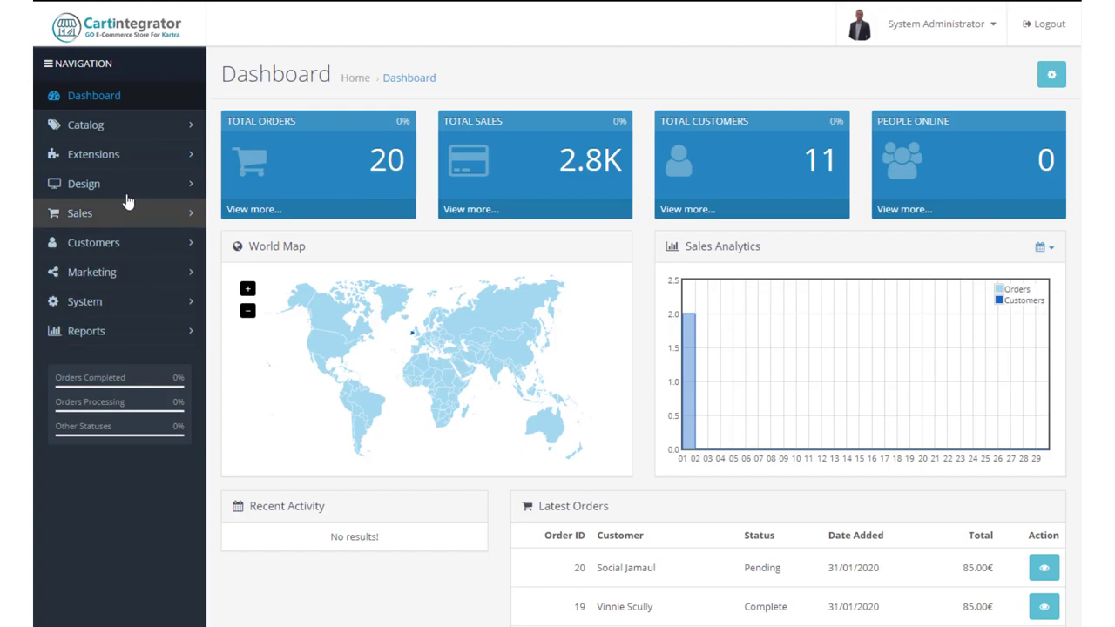
Step: Examine the pages offered under the Catalog, Extensions and Design sections one after another, collapsing each section after viewing
{"action": "left_click", "coordinate": [133, 127]}
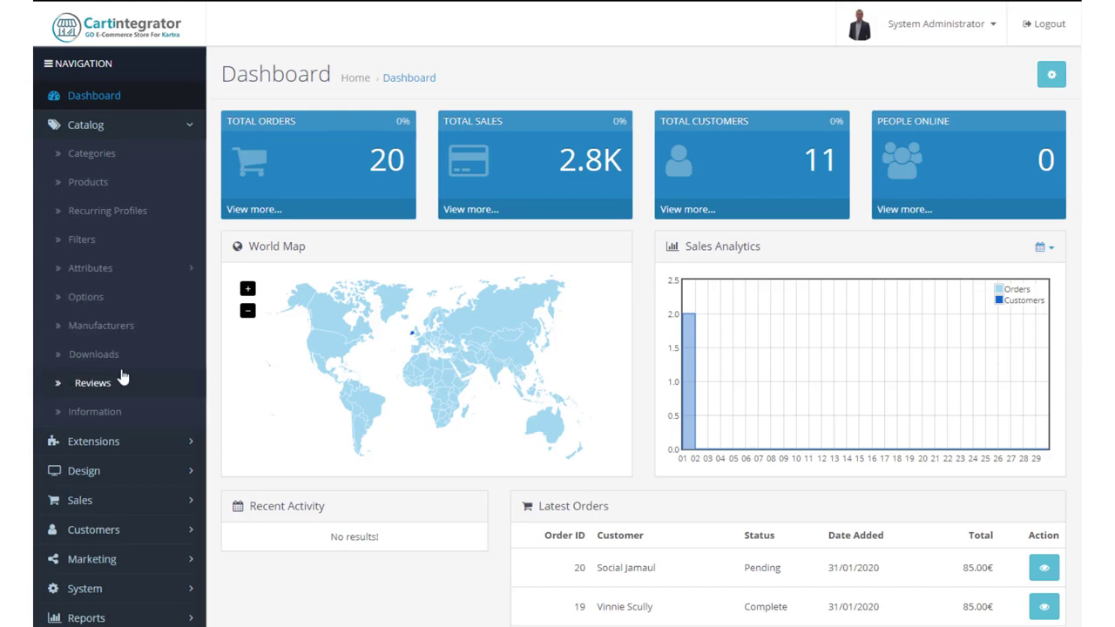
{"action": "left_click", "coordinate": [192, 129]}
{"action": "left_click", "coordinate": [198, 164]}
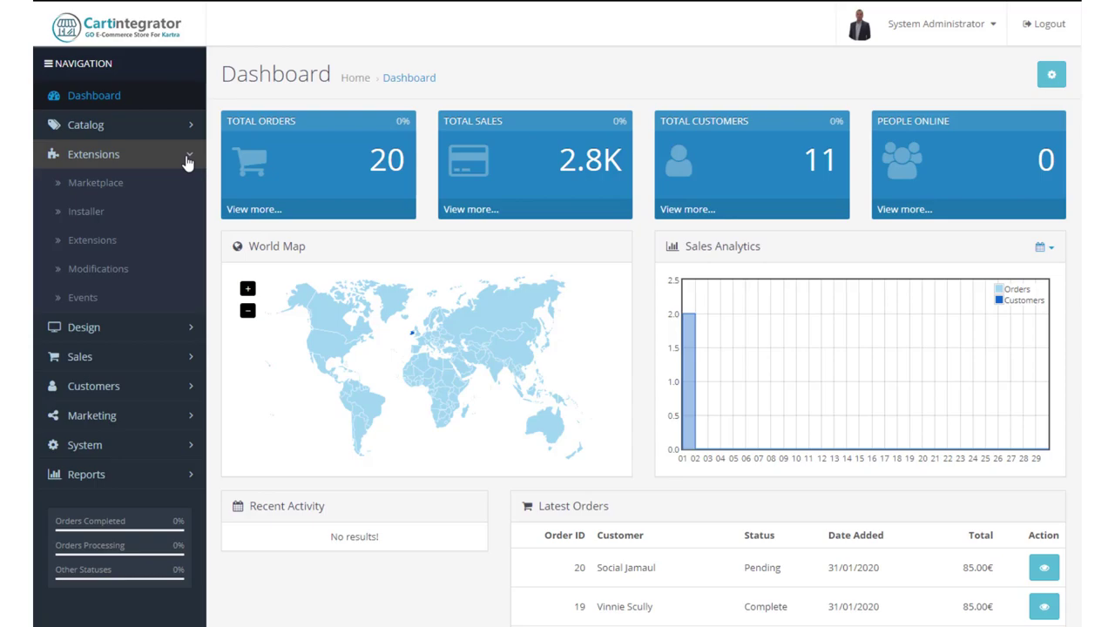
{"action": "left_click", "coordinate": [186, 163]}
{"action": "left_click", "coordinate": [187, 181]}
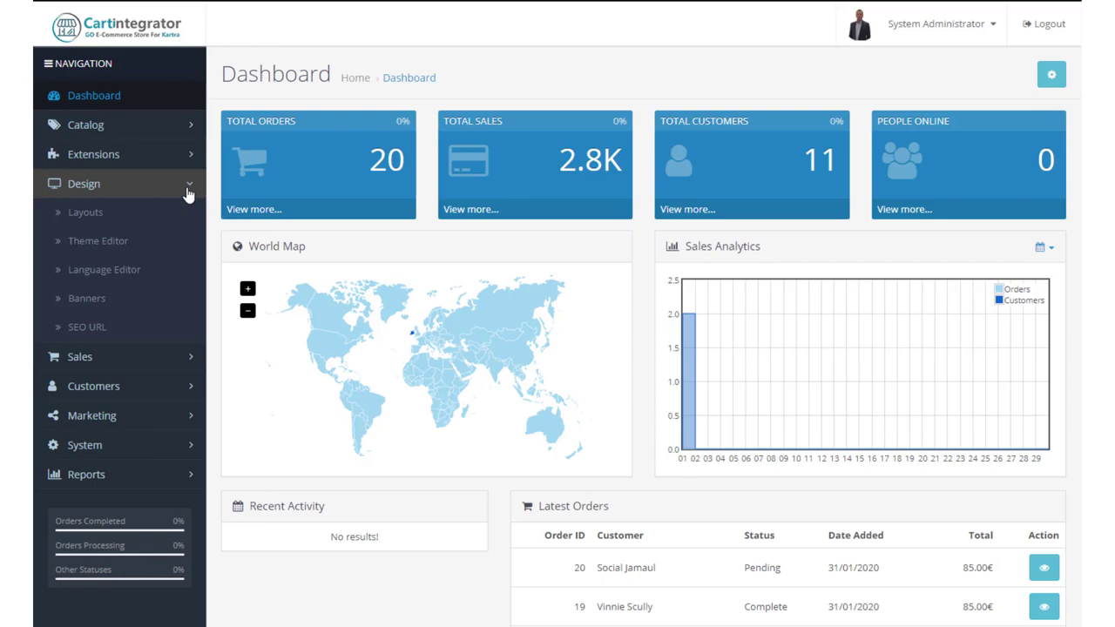
{"action": "left_click", "coordinate": [187, 191]}
Step: Expand the Sales and Customers sections and examine the pages they offer
{"action": "left_click", "coordinate": [183, 220]}
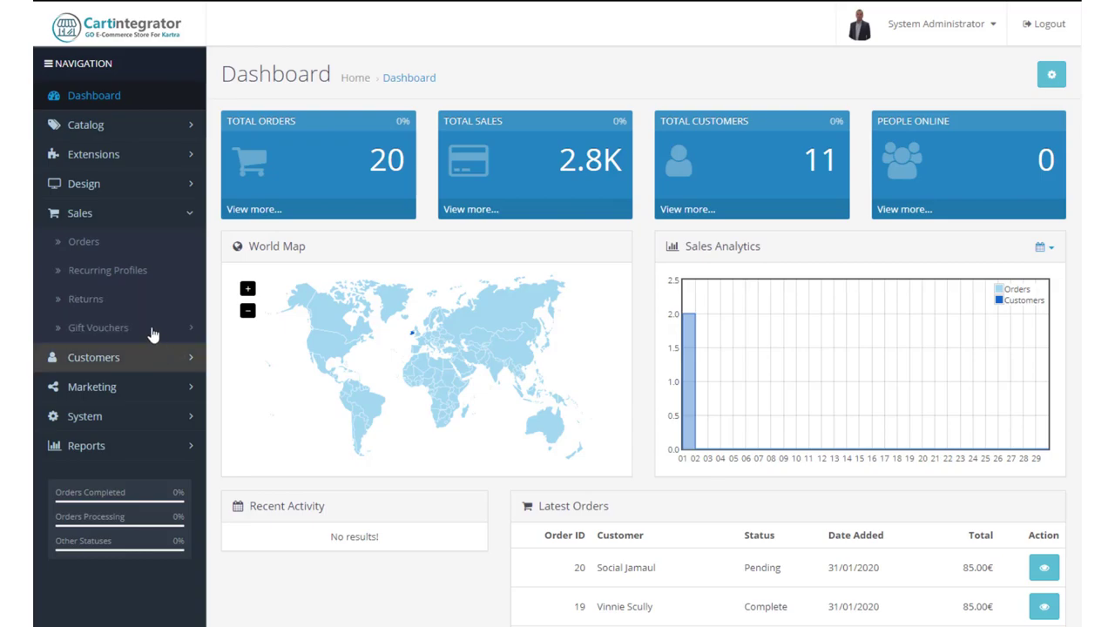
{"action": "left_click", "coordinate": [177, 358]}
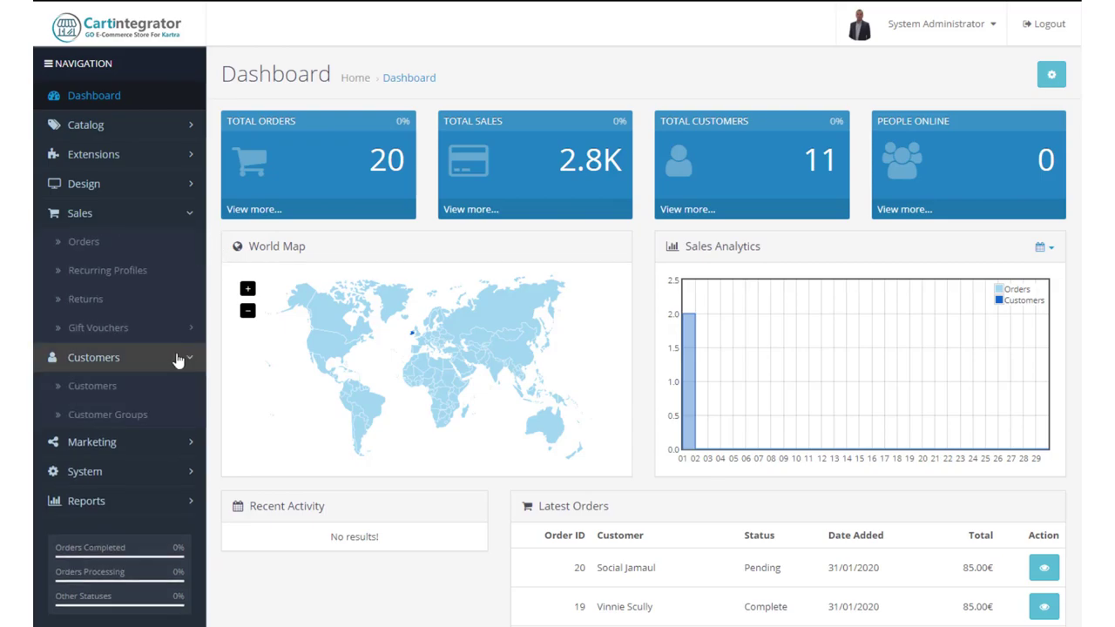
{"action": "scroll", "coordinate": [122, 262], "scroll_direction": "down", "scroll_amount": 2}
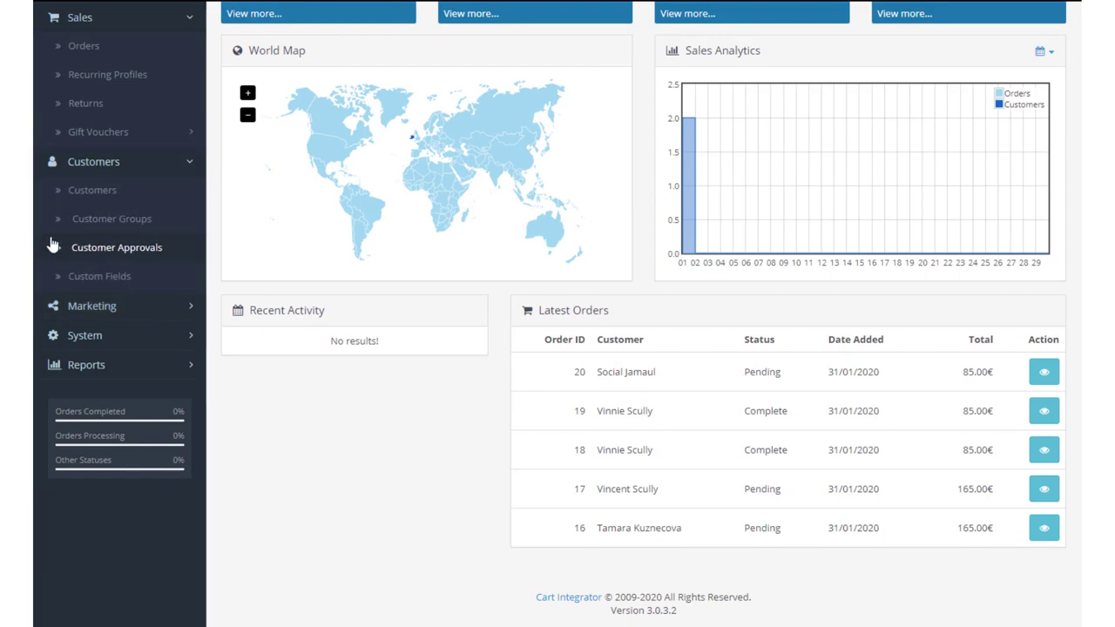
{"action": "scroll", "coordinate": [97, 241], "scroll_direction": "up", "scroll_amount": 1}
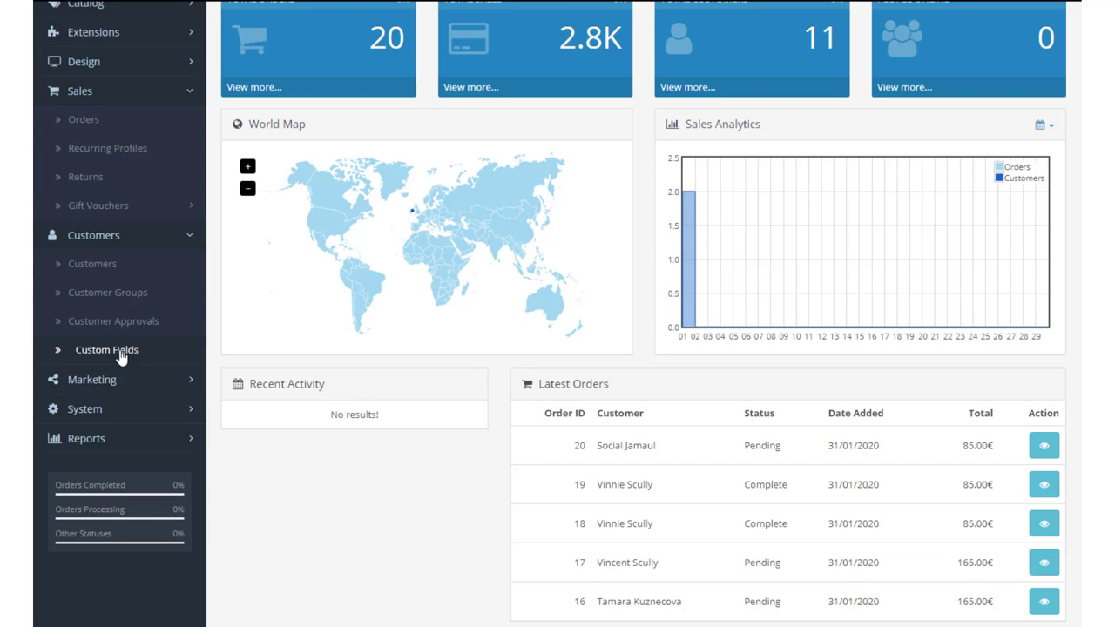
Step: Expand the Marketing and System sections and examine the pages they offer
{"action": "left_click", "coordinate": [123, 385]}
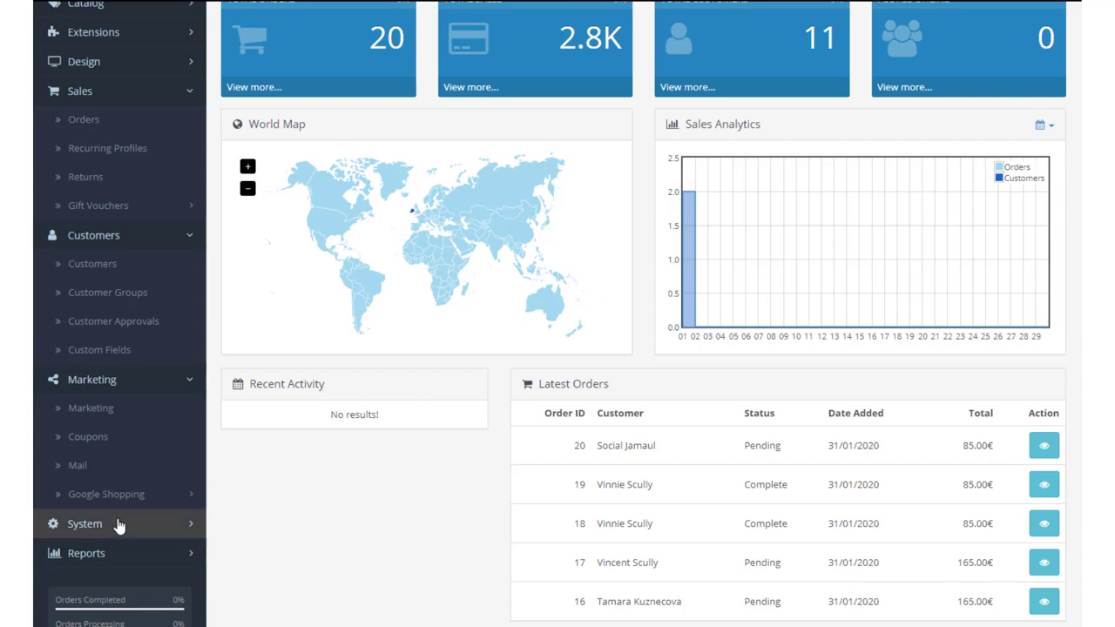
{"action": "left_click", "coordinate": [119, 525]}
{"action": "scroll", "coordinate": [117, 428], "scroll_direction": "down", "scroll_amount": 2}
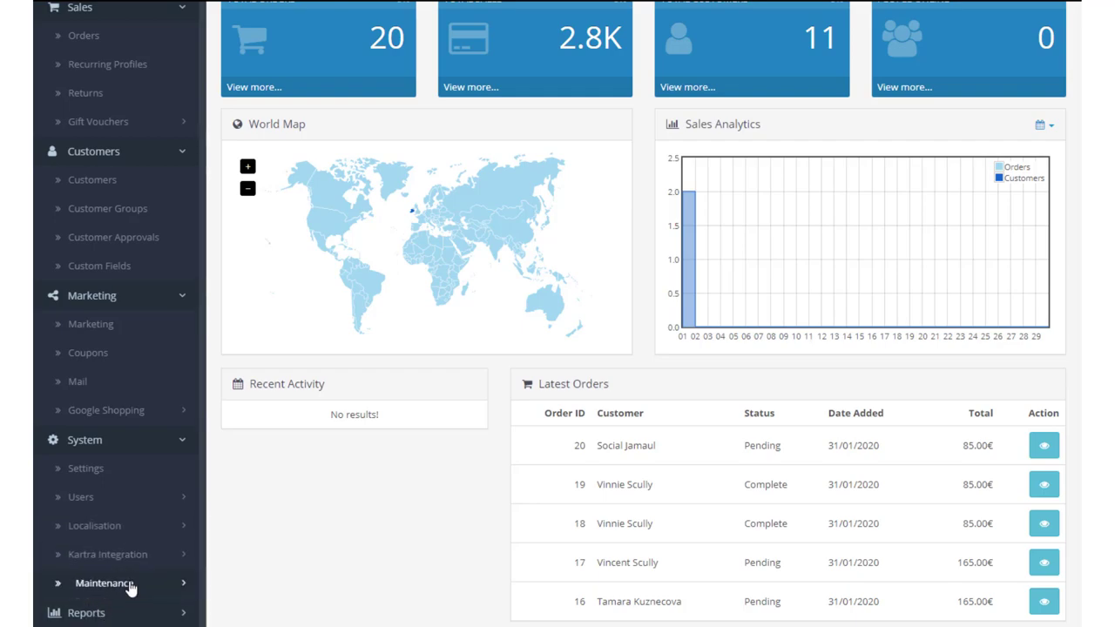
{"action": "scroll", "coordinate": [127, 571], "scroll_direction": "down", "scroll_amount": 1}
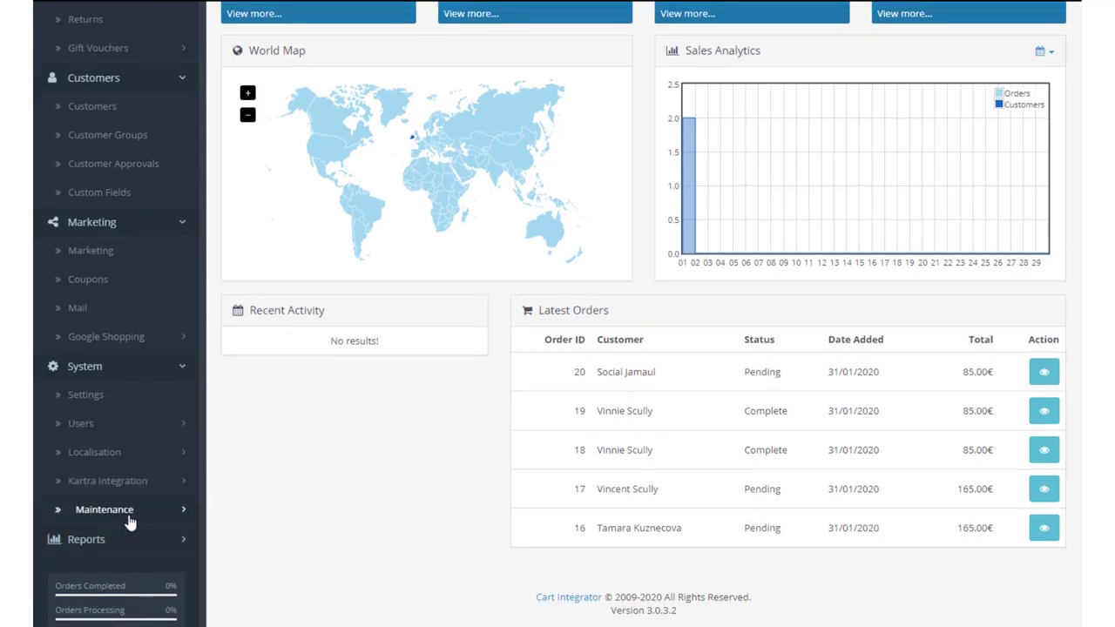
Step: Expand the Reports section and compare its Who's Online and Statistics entries with the dashboard's summary tiles
{"action": "left_click", "coordinate": [136, 542]}
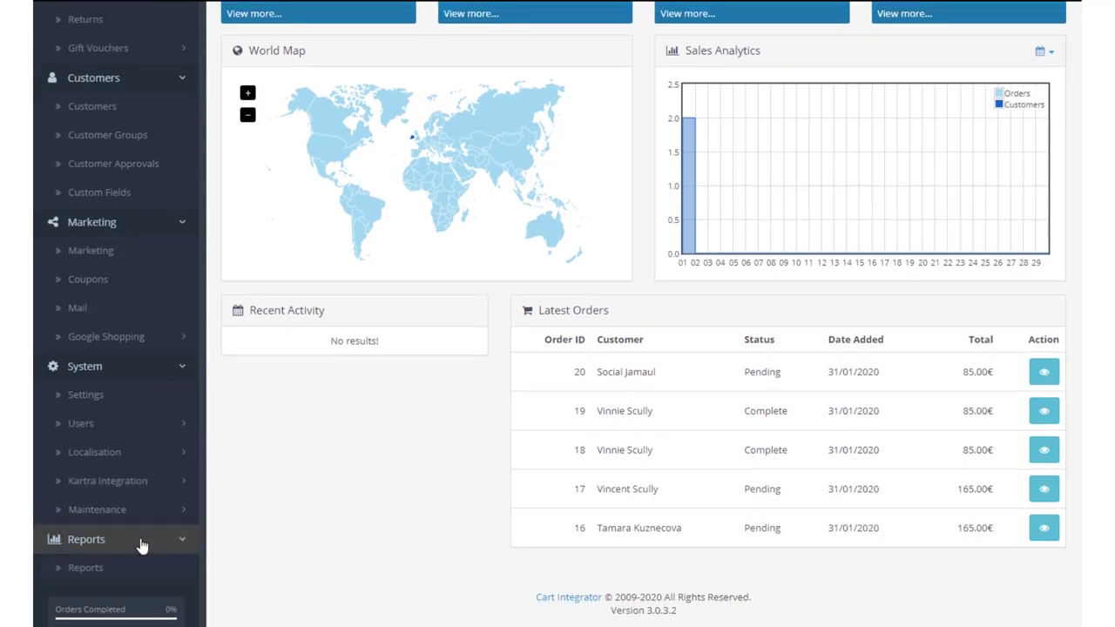
{"action": "scroll", "coordinate": [132, 476], "scroll_direction": "down", "scroll_amount": 1}
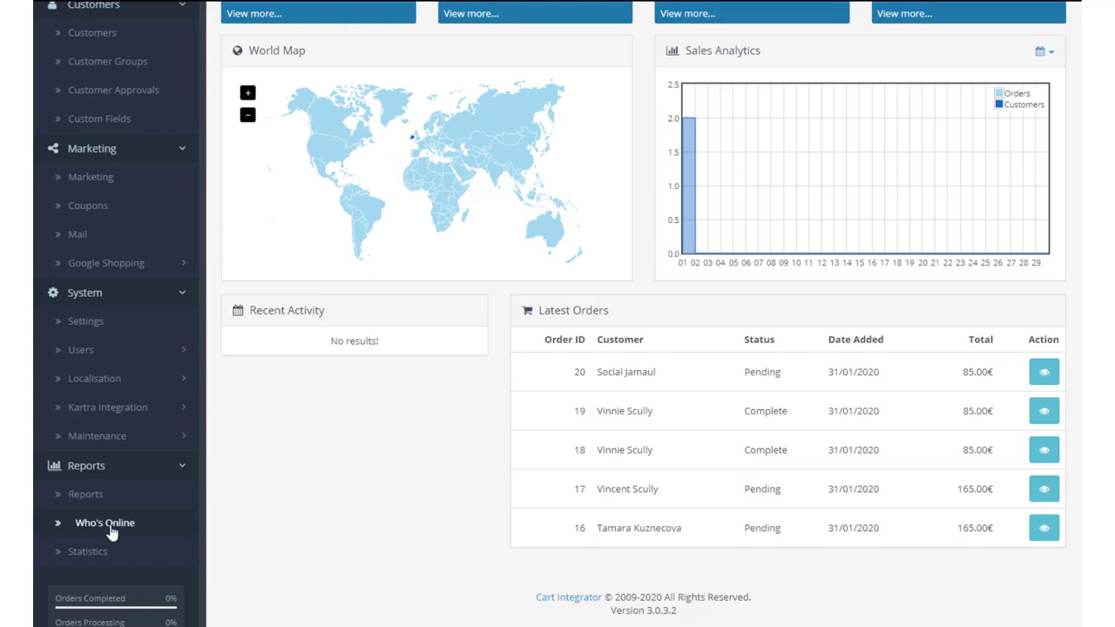
{"action": "scroll", "coordinate": [785, 262], "scroll_direction": "up", "scroll_amount": 3}
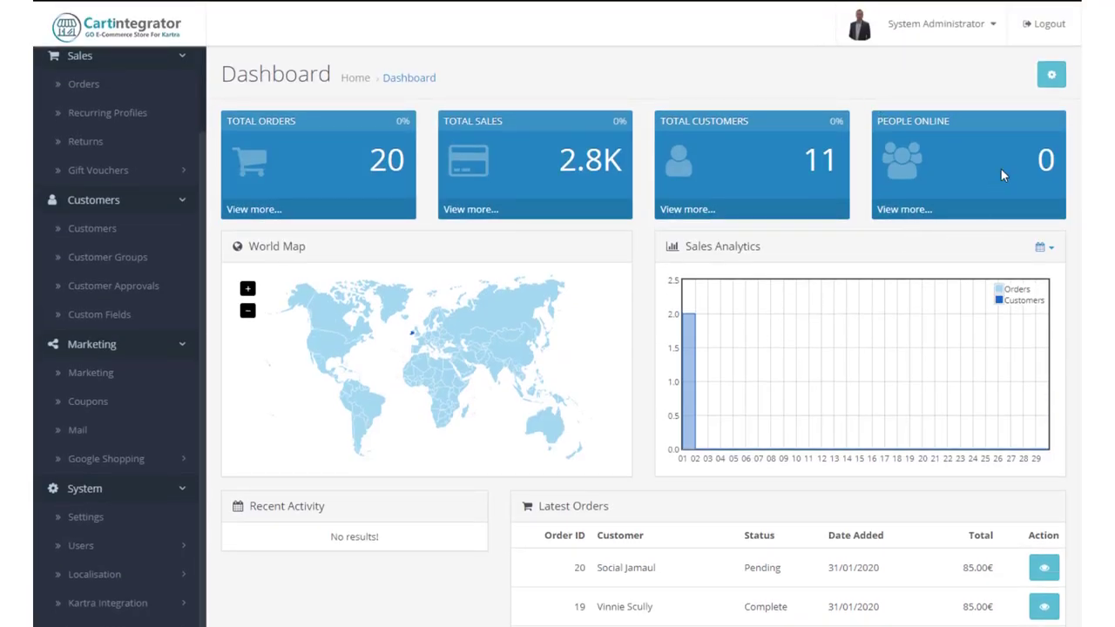
{"action": "scroll", "coordinate": [1001, 175], "scroll_direction": "down", "scroll_amount": 3}
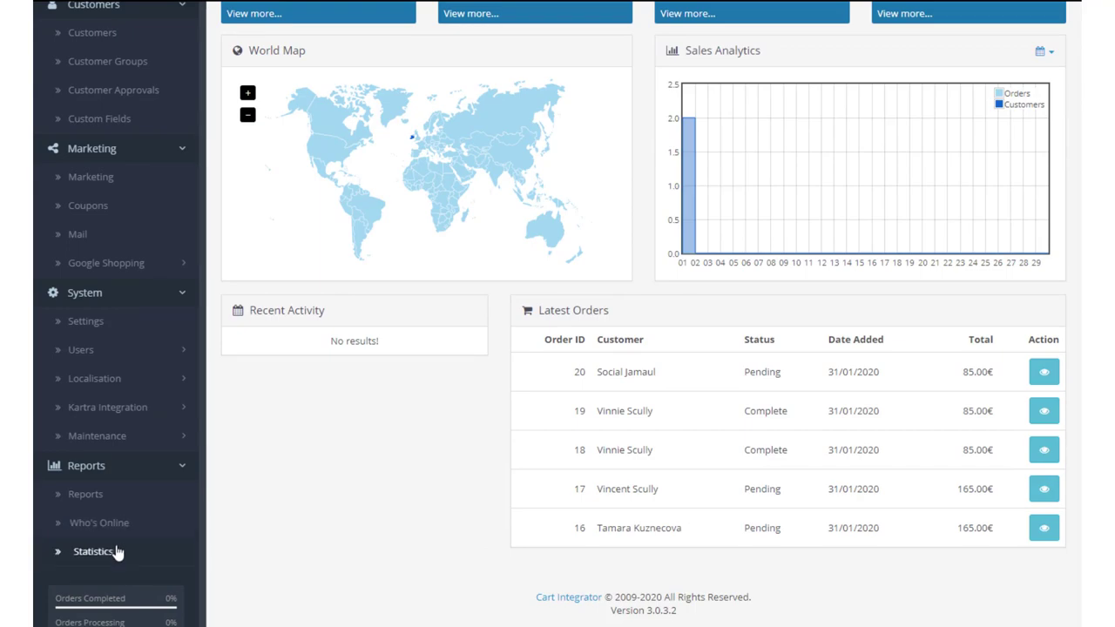
{"action": "scroll", "coordinate": [84, 495], "scroll_direction": "up", "scroll_amount": 5}
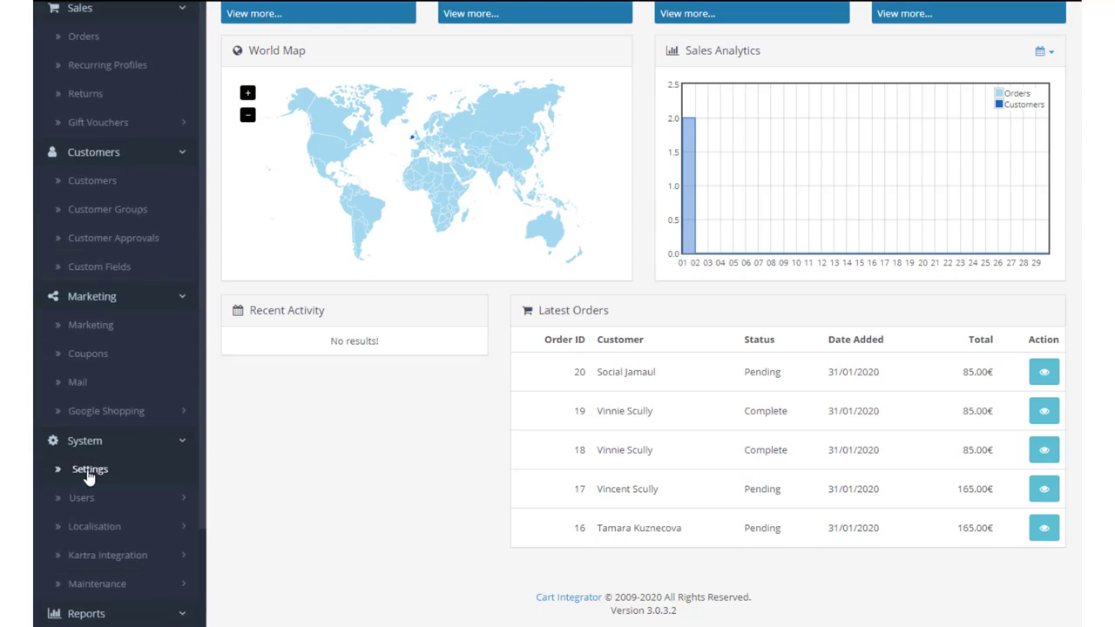
{"action": "scroll", "coordinate": [125, 347], "scroll_direction": "up", "scroll_amount": 2}
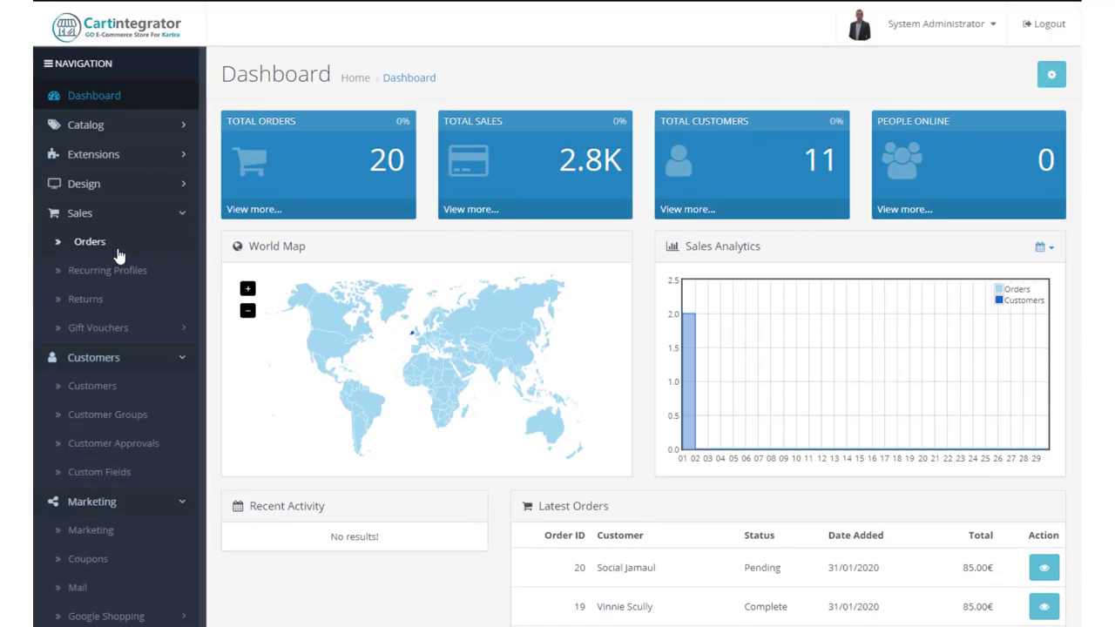
Step: Collapse the expanded Sales, Customers and Marketing sections
{"action": "left_click", "coordinate": [165, 218]}
{"action": "left_click", "coordinate": [179, 251]}
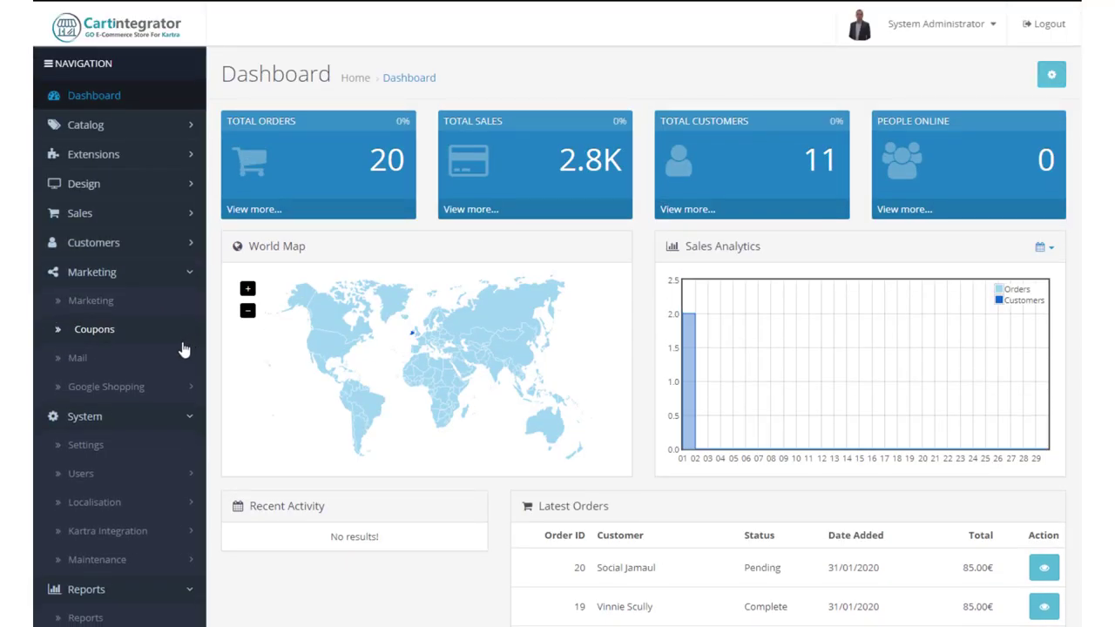
{"action": "left_click", "coordinate": [179, 277]}
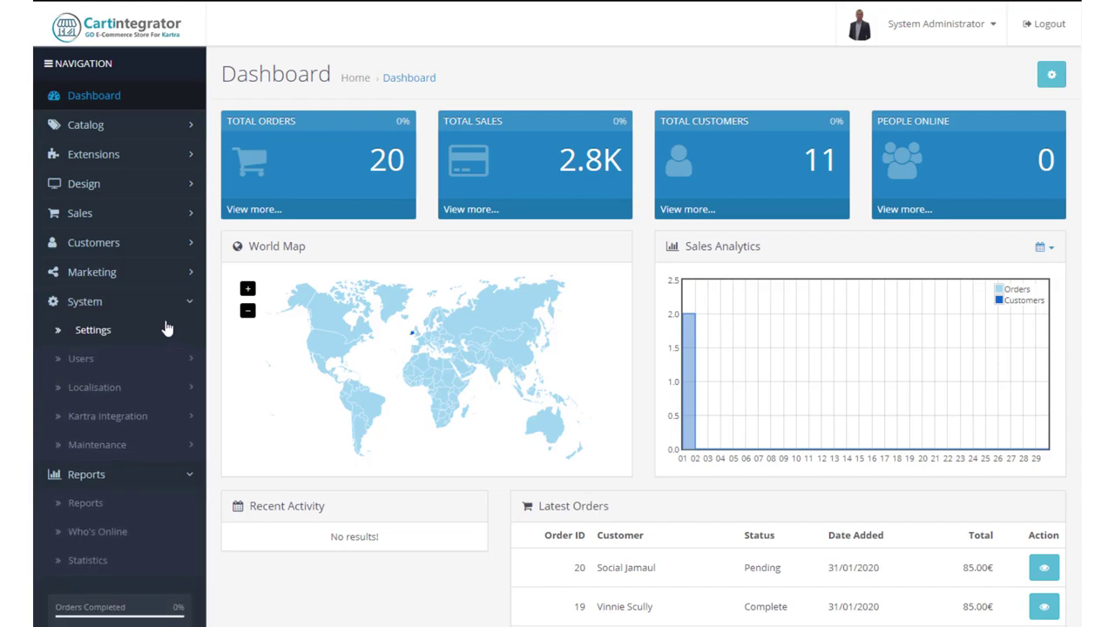